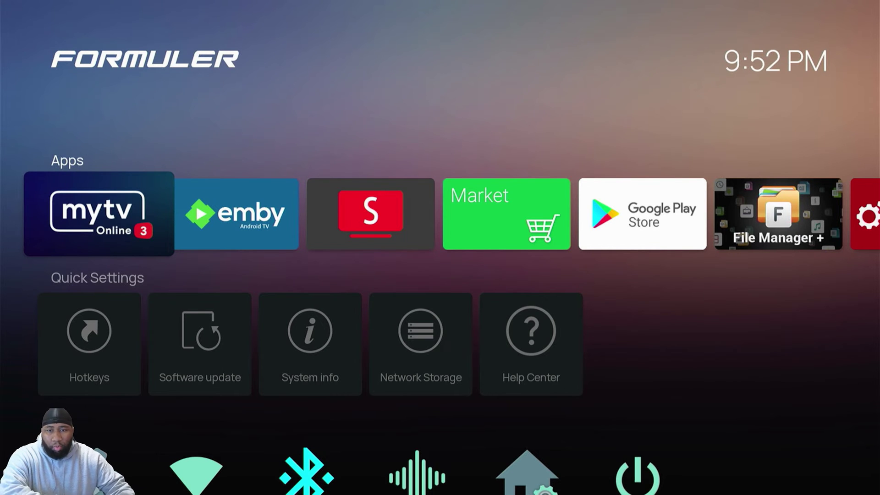
Open the Network Storage quick setting and start adding a new server.
{"action": "key", "text": "Down"}
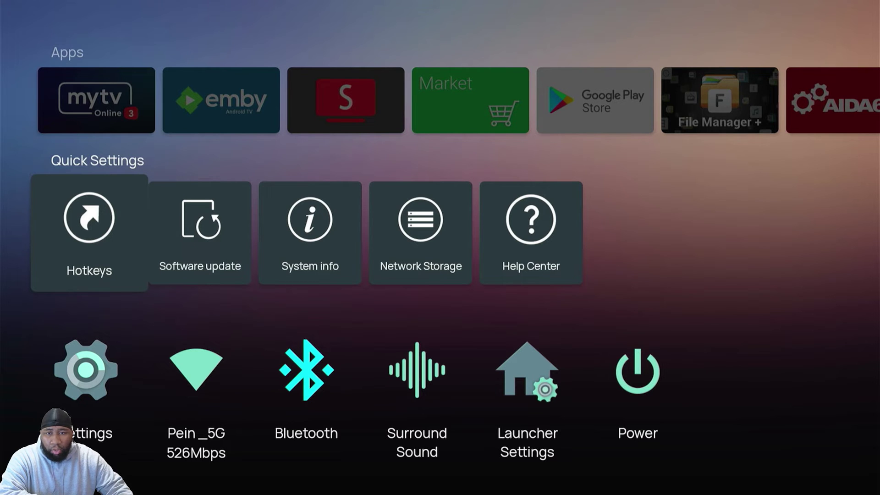
{"action": "key", "text": "Right"}
{"action": "key", "text": "Right"}
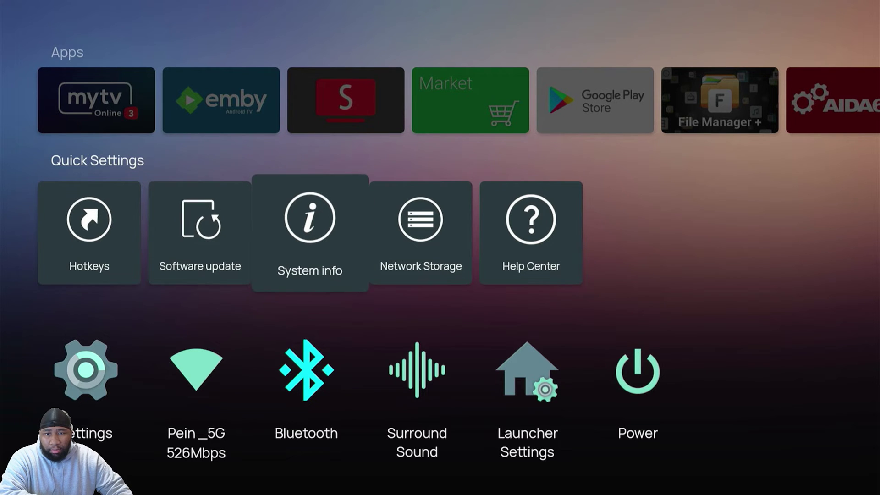
{"action": "key", "text": "Right"}
{"action": "key", "text": "Return"}
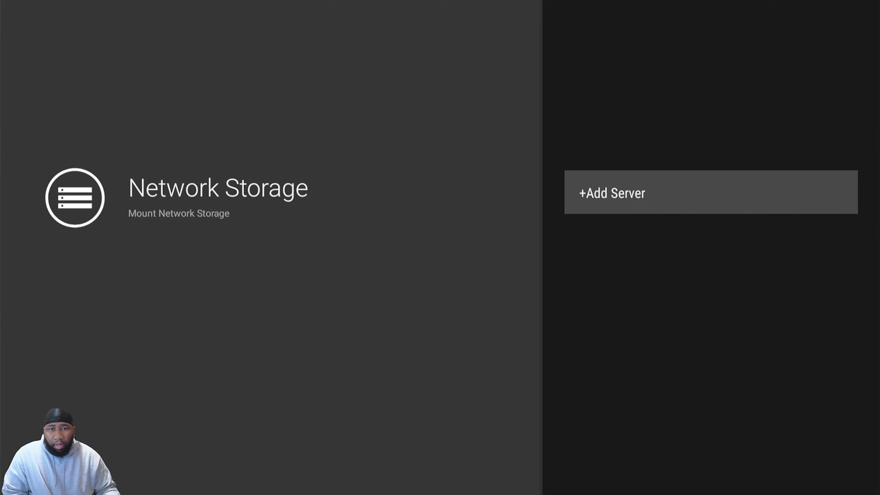
{"action": "key", "text": "Return"}
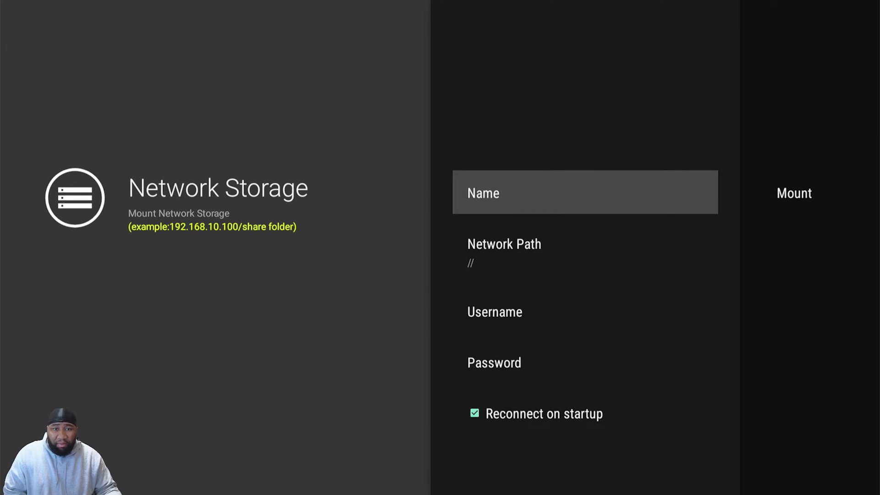
Review the network path, username and password fields of the new server form.
{"action": "key", "text": "Down"}
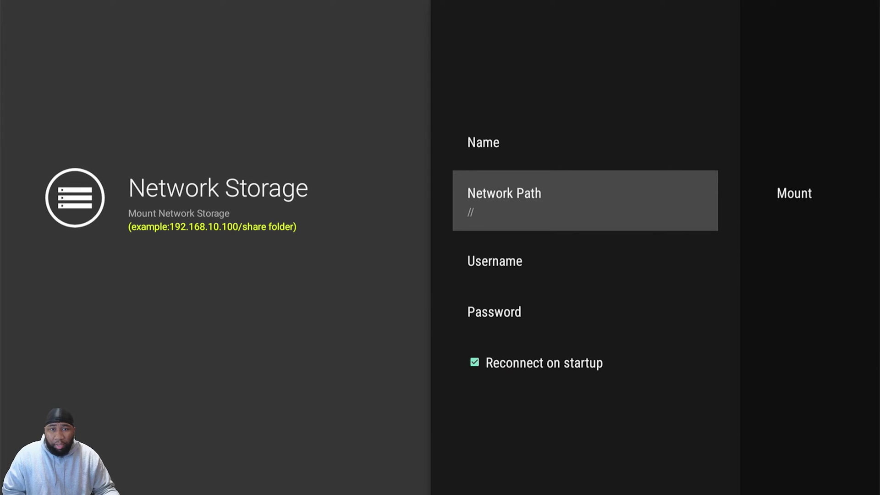
{"action": "key", "text": "Down"}
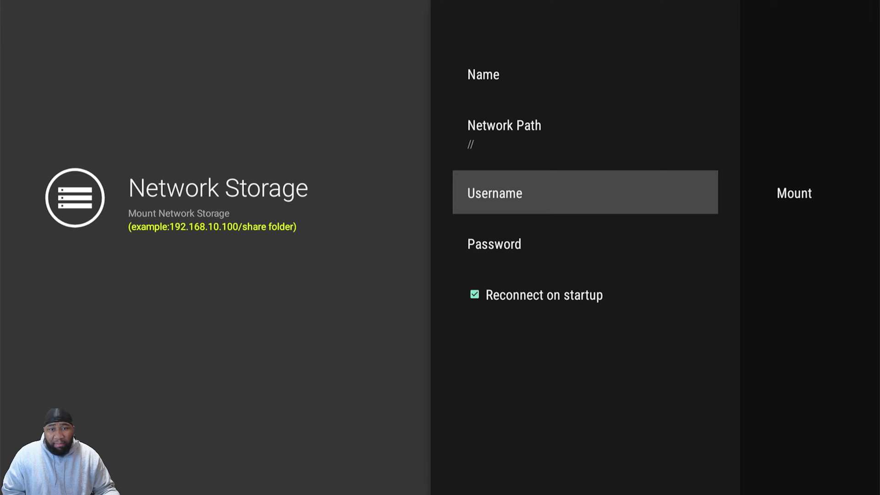
{"action": "key", "text": "Down"}
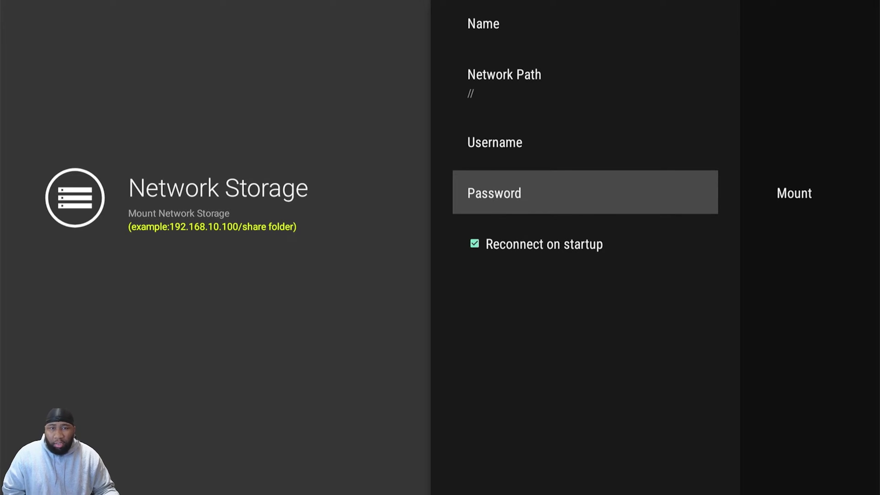
{"action": "key", "text": "Up"}
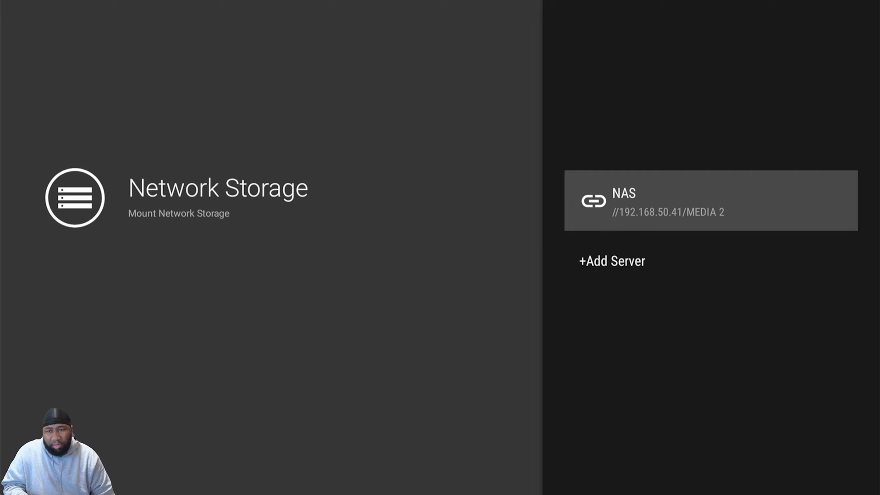
Leave Network Storage for the home screen and switch to MyTV Online 3, opening its settings.
{"action": "key", "text": "Down"}
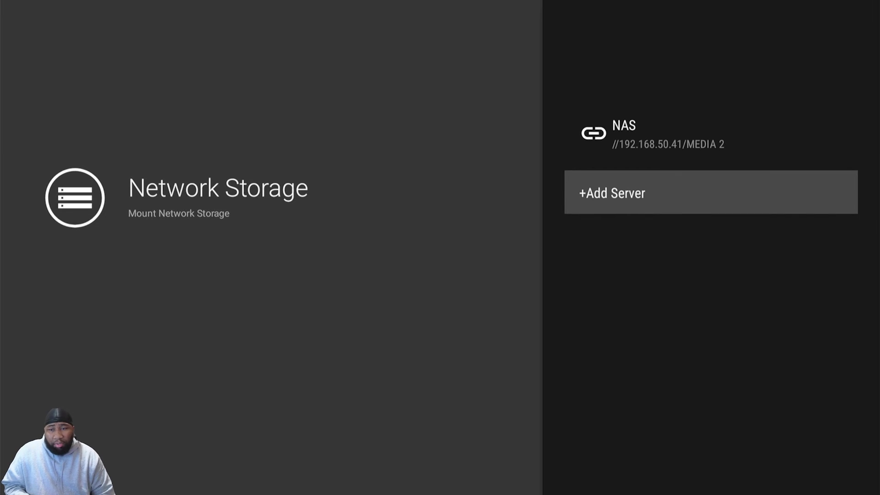
{"action": "key", "text": "Up"}
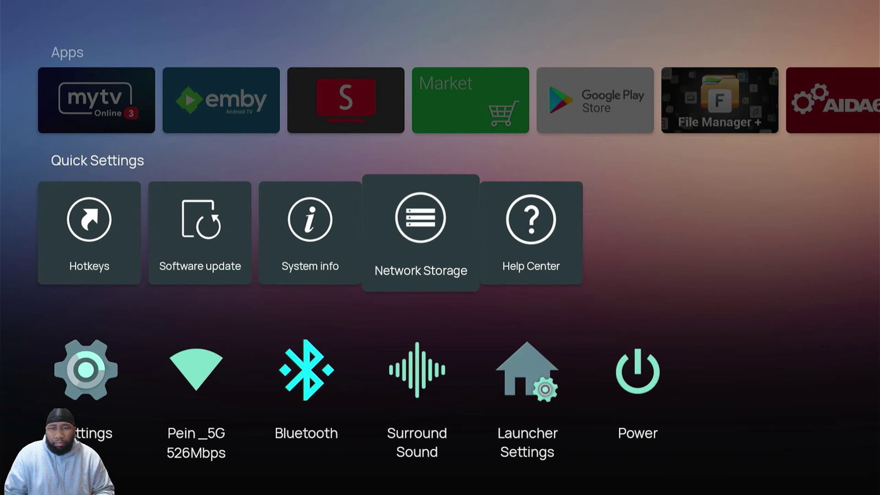
{"action": "key", "text": "Left"}
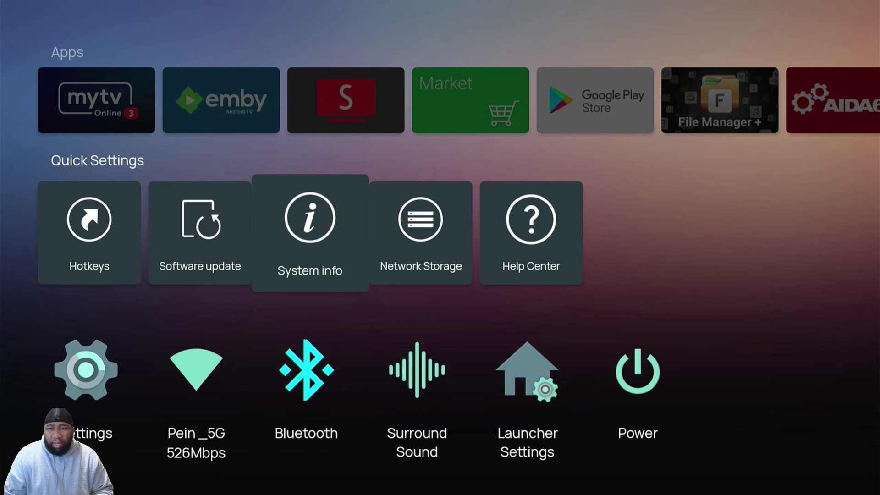
{"action": "key", "text": "Left"}
{"action": "key", "text": "Left"}
{"action": "key", "text": "Up"}
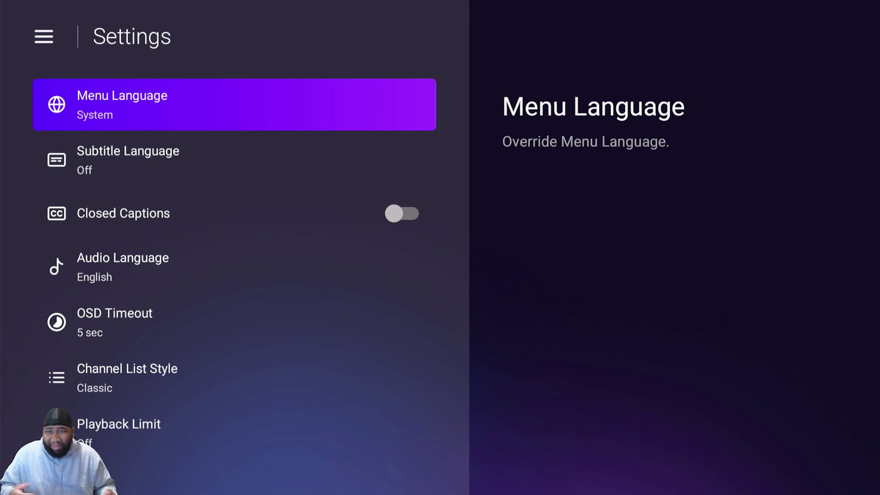
Open the DVR Options in the MyTV Online settings.
{"action": "key", "text": "Down"}
{"action": "key", "text": "Down"}
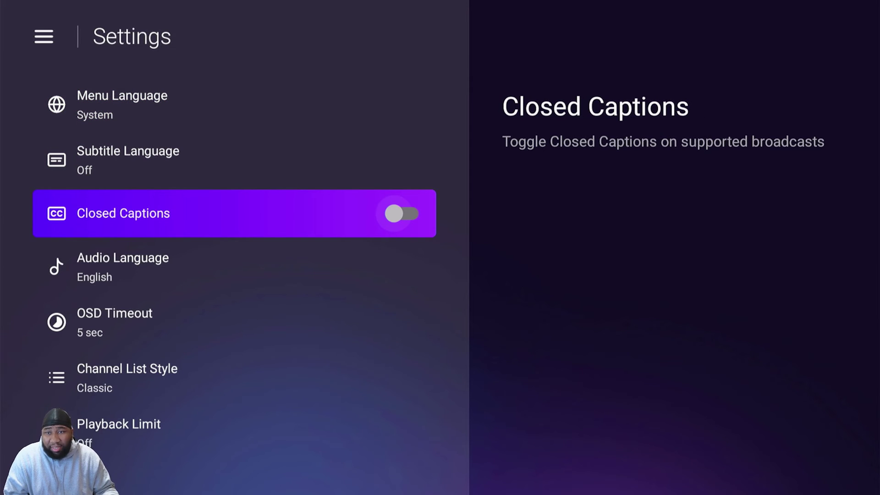
{"action": "key", "text": "Down"}
{"action": "key", "text": "Down"}
{"action": "key", "text": "Down"}
{"action": "key", "text": "Down"}
{"action": "key", "text": "Down"}
{"action": "key", "text": "Down"}
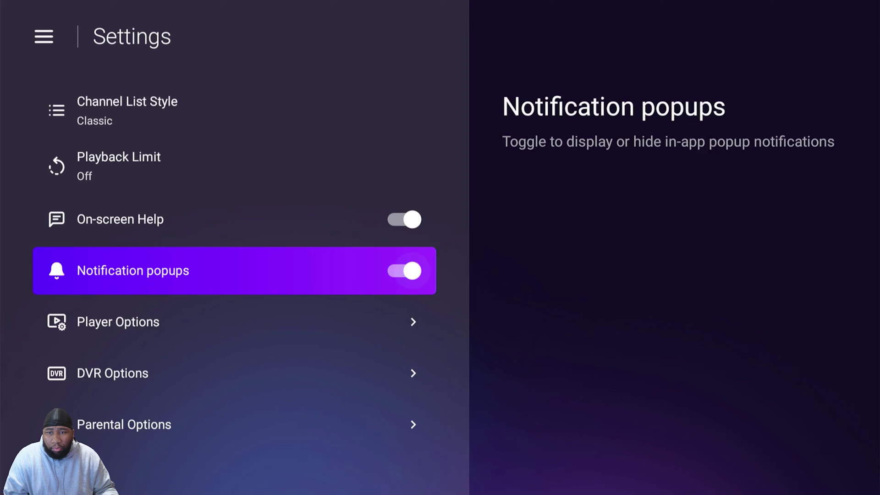
{"action": "key", "text": "Down"}
{"action": "key", "text": "Down"}
{"action": "key", "text": "Return"}
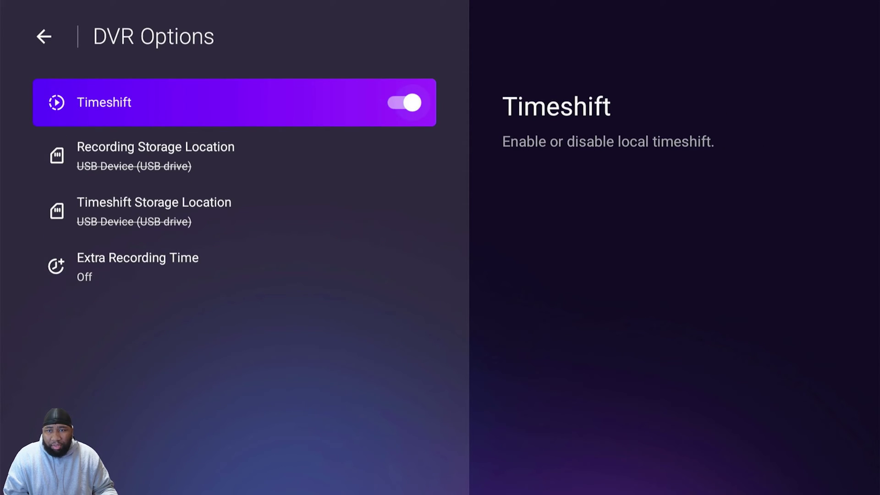
Set the Recording Storage Location to the network drive mounted at /mnt/cifs/NAS.
{"action": "key", "text": "Down"}
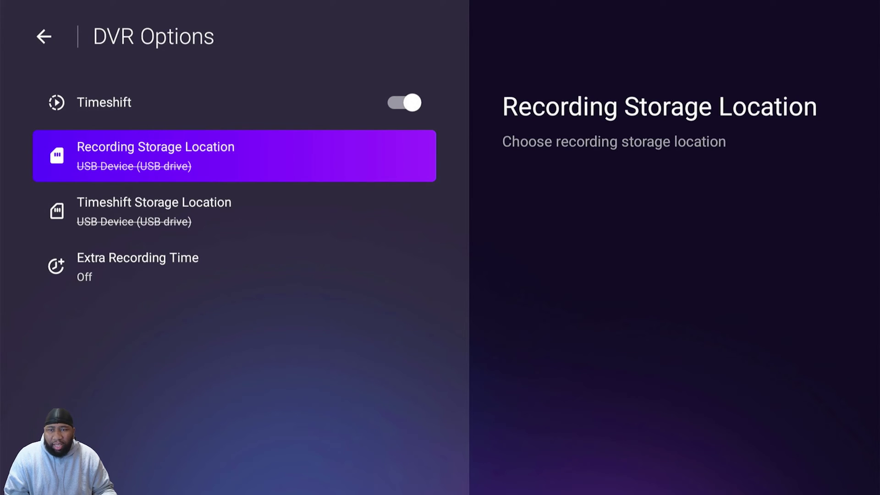
{"action": "key", "text": "Down"}
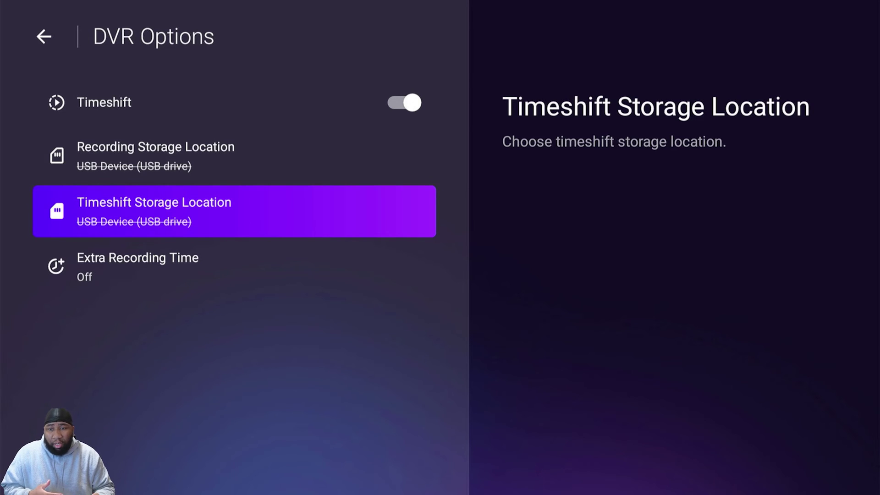
{"action": "key", "text": "Up"}
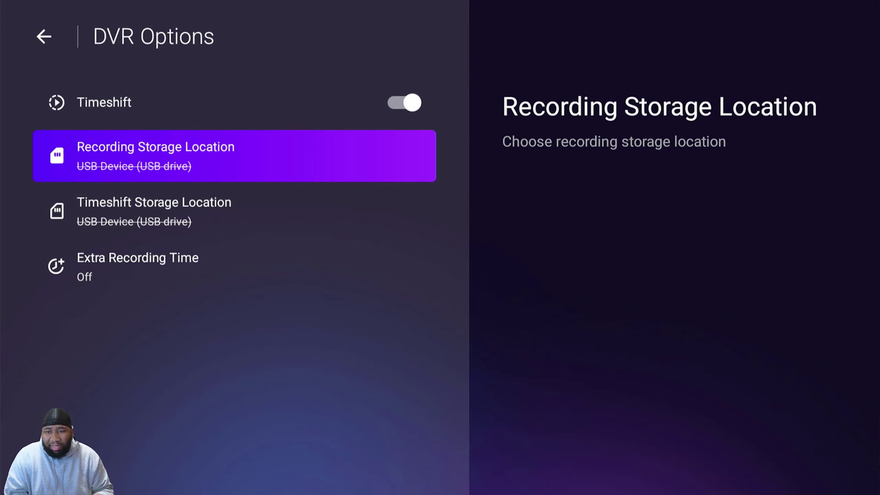
{"action": "key", "text": "Return"}
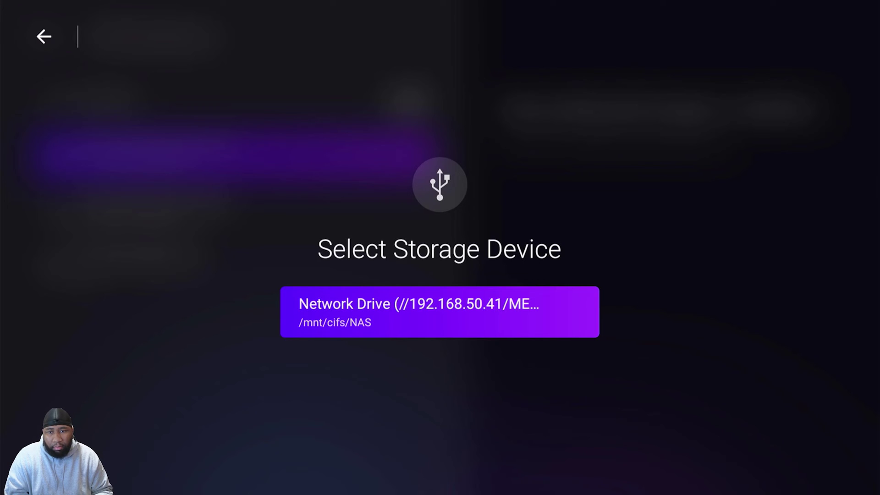
{"action": "key", "text": "Return"}
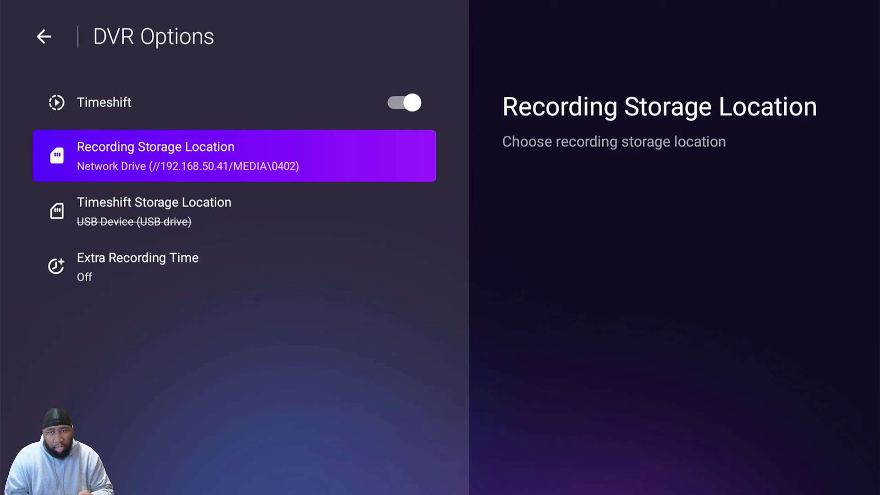
Set the Timeshift Storage Location to the network drive at //192.168.50.41.
{"action": "key", "text": "Down"}
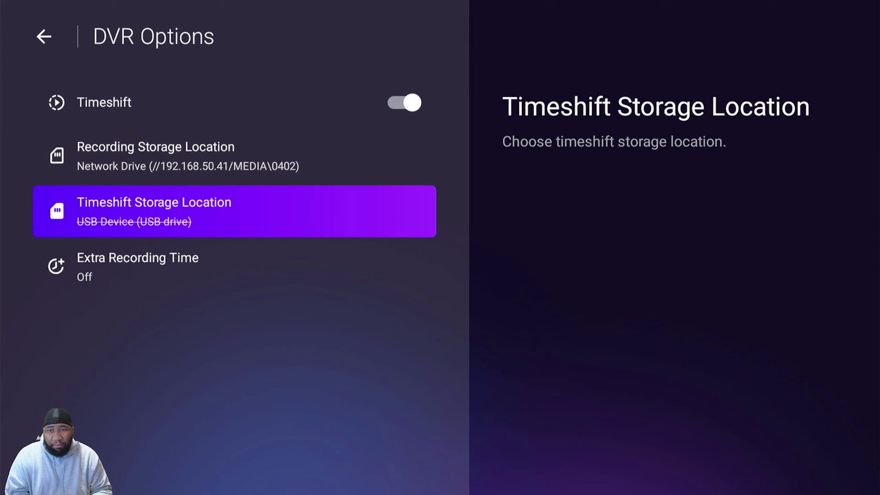
{"action": "key", "text": "Return"}
{"action": "key", "text": "Return"}
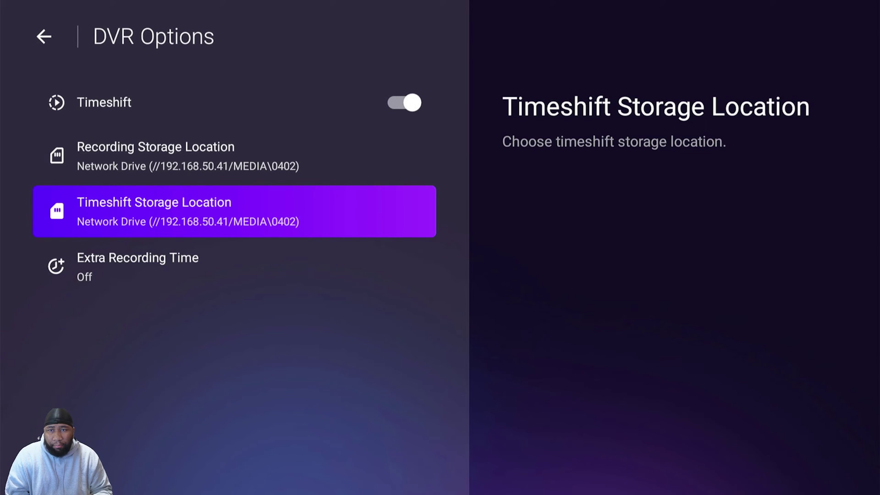
Disable local Timeshift and enable it again.
{"action": "key", "text": "Up"}
{"action": "key", "text": "Up"}
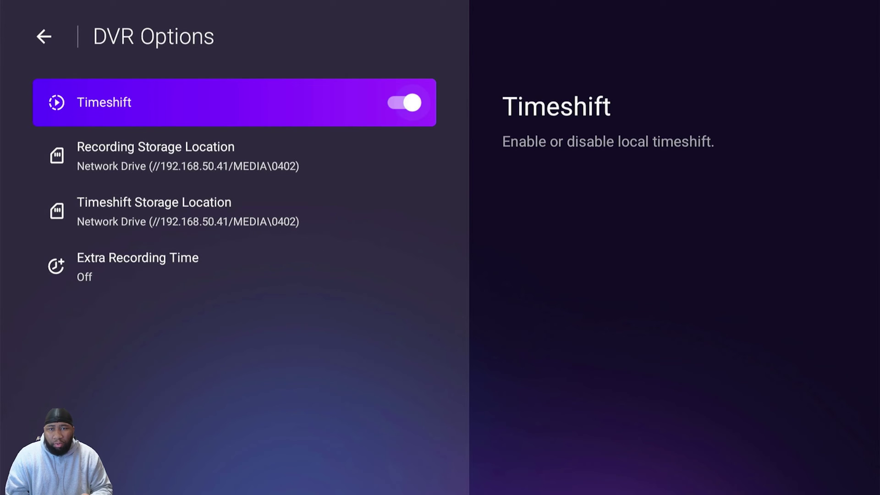
{"action": "key", "text": "Return"}
{"action": "key", "text": "Down"}
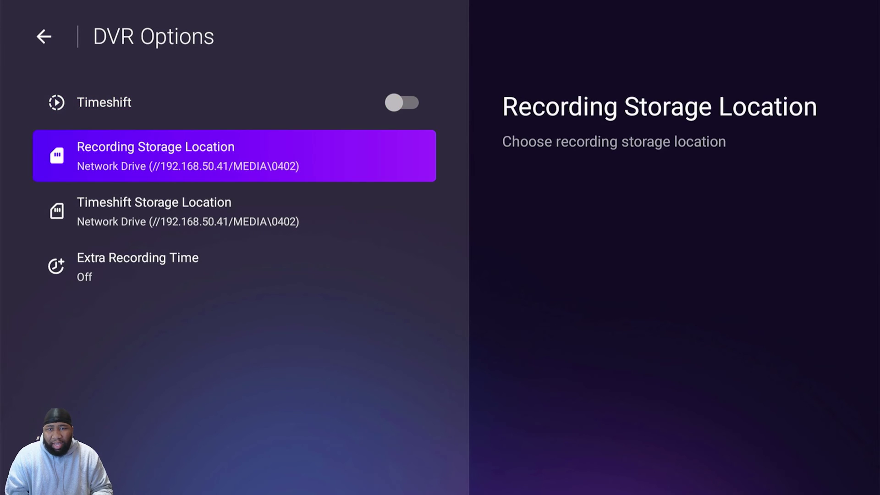
{"action": "key", "text": "Up"}
{"action": "key", "text": "Return"}
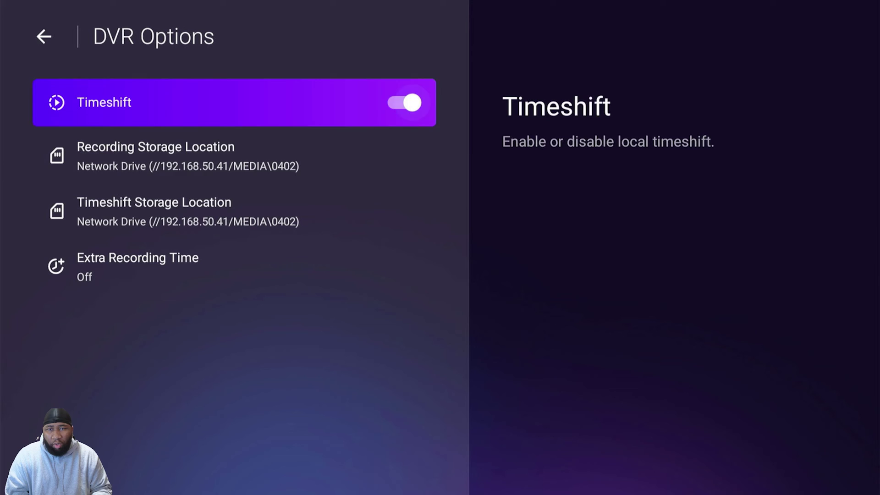
{"action": "key", "text": "Down"}
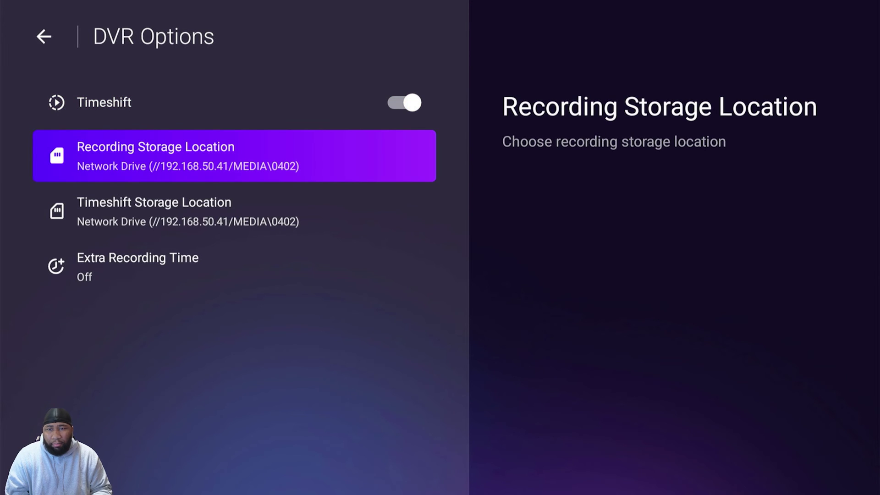
{"action": "key", "text": "Down"}
{"action": "key", "text": "Down"}
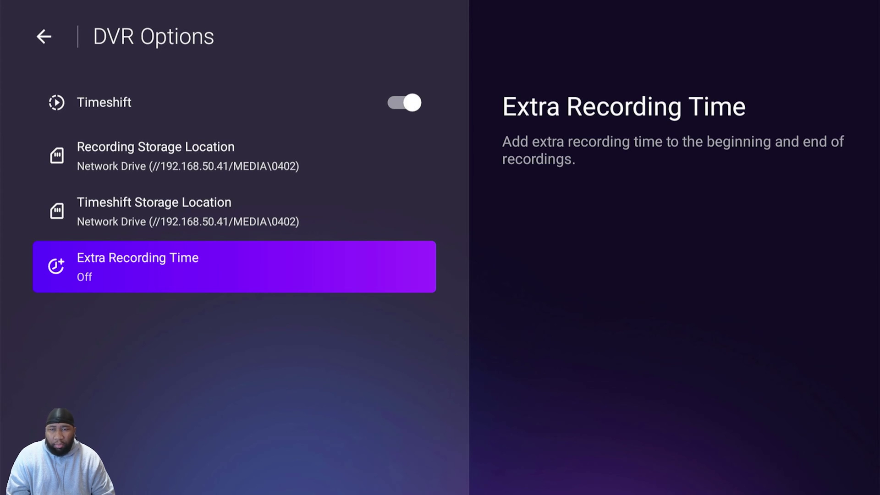
{"action": "key", "text": "Up"}
{"action": "key", "text": "Up"}
{"action": "key", "text": "Up"}
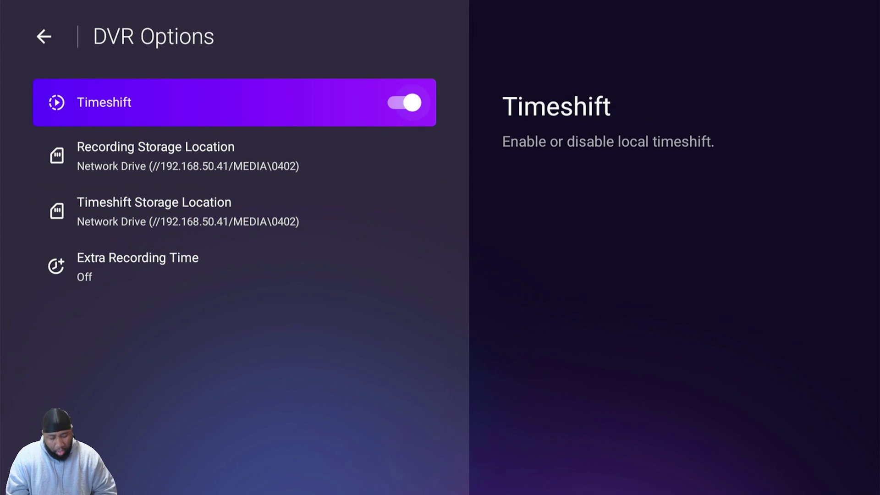
{"action": "key", "text": "Down"}
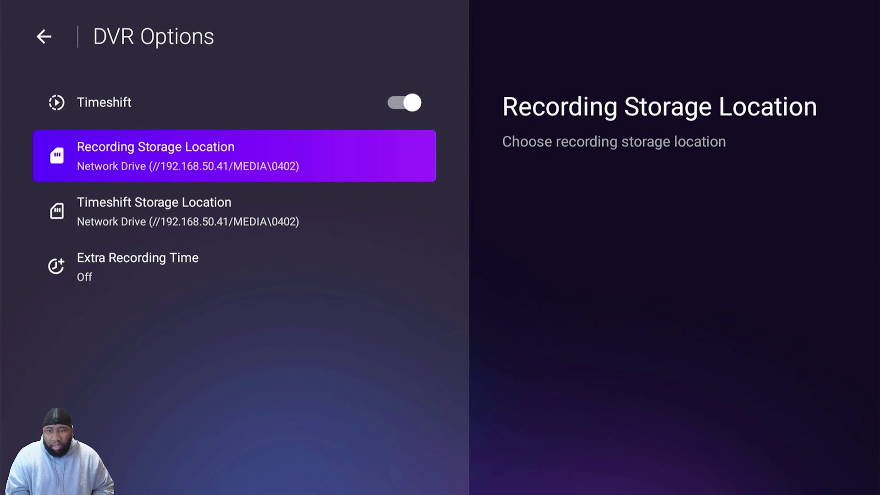